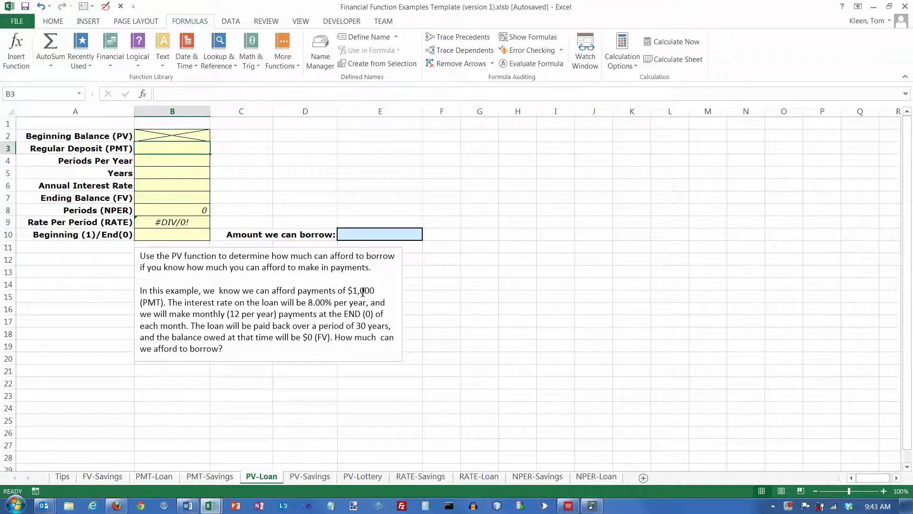
Highlight the $1,000 payment, 8.00% rate, 30-year term and $0 ending balance in the problem text
drag(349, 291, 376, 291)
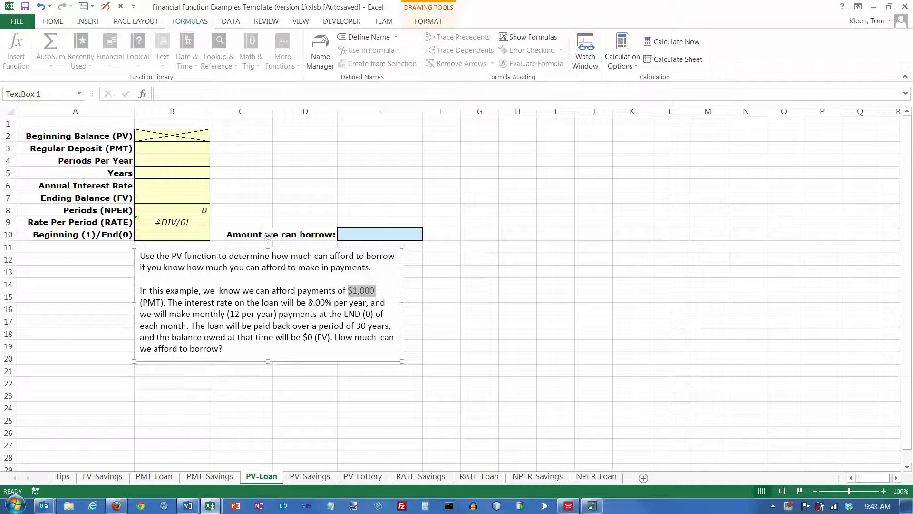
drag(308, 303, 333, 302)
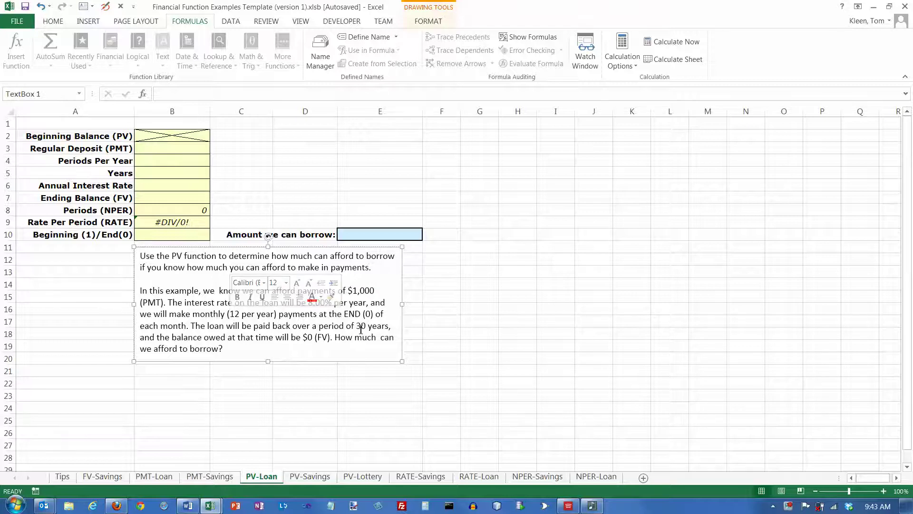
drag(356, 327, 366, 328)
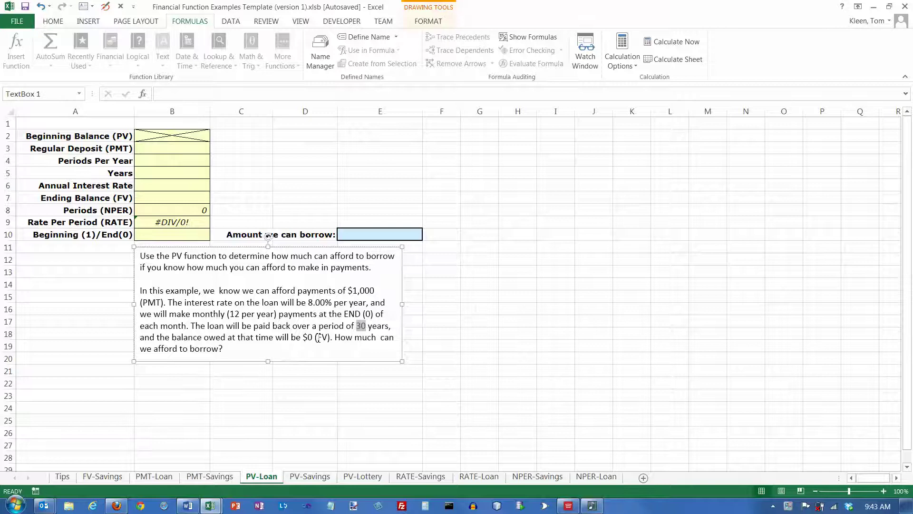
click(313, 337)
Enter 1000, 12, 30, 8% and 0 into cells B3 through B7
click(184, 149)
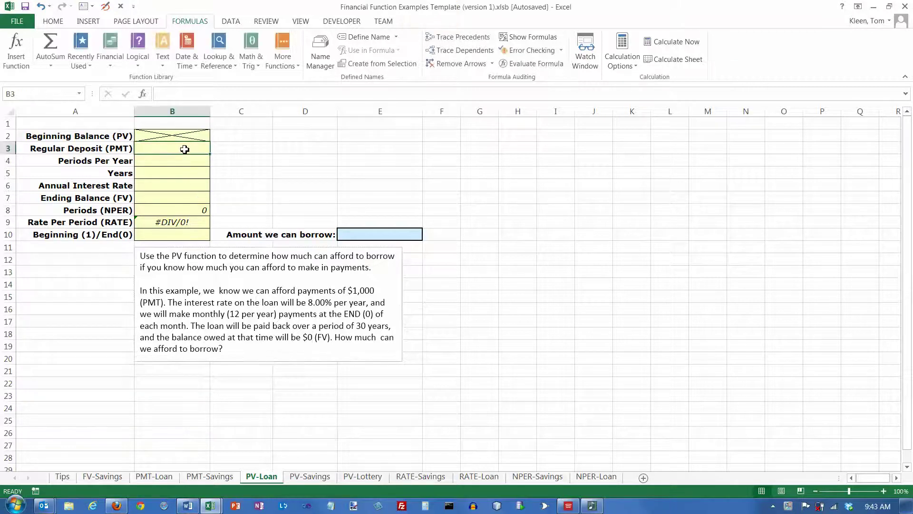
text(1000)
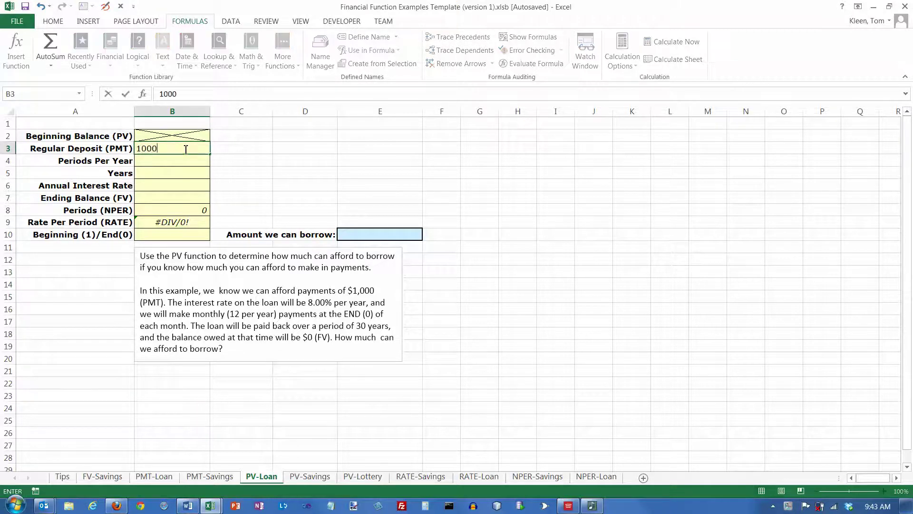
key(Return)
text(1)
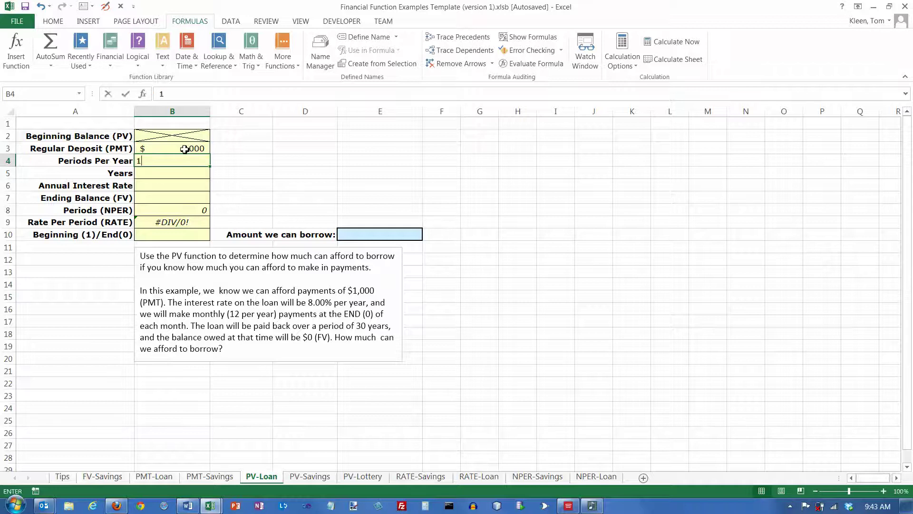
text(2)
key(Return)
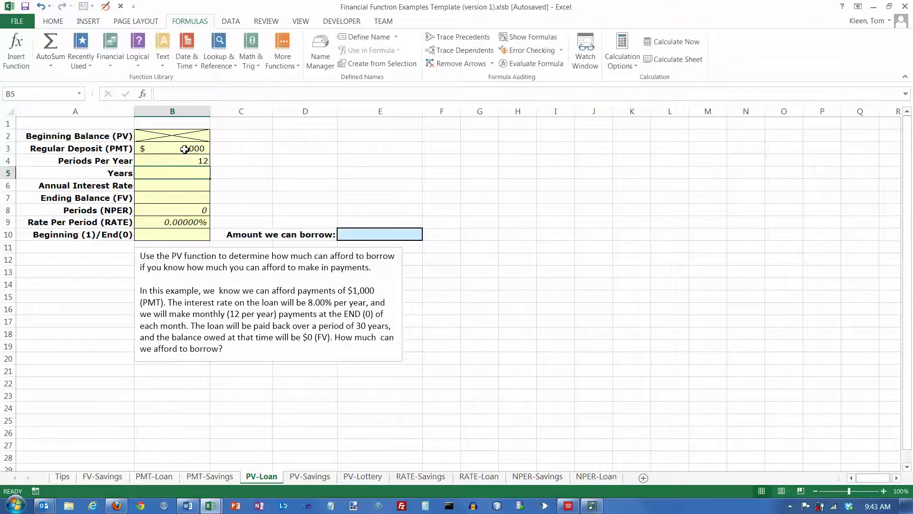
text(30)
key(Return)
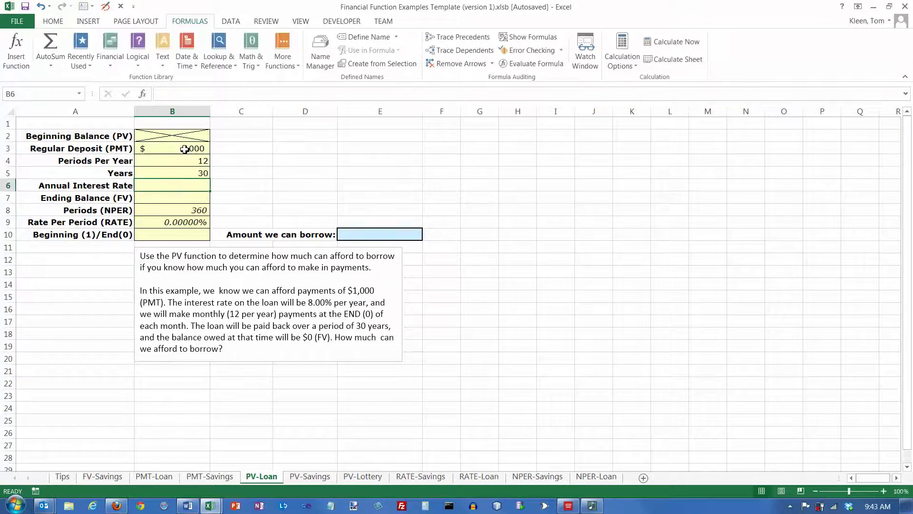
text(8%)
key(Return)
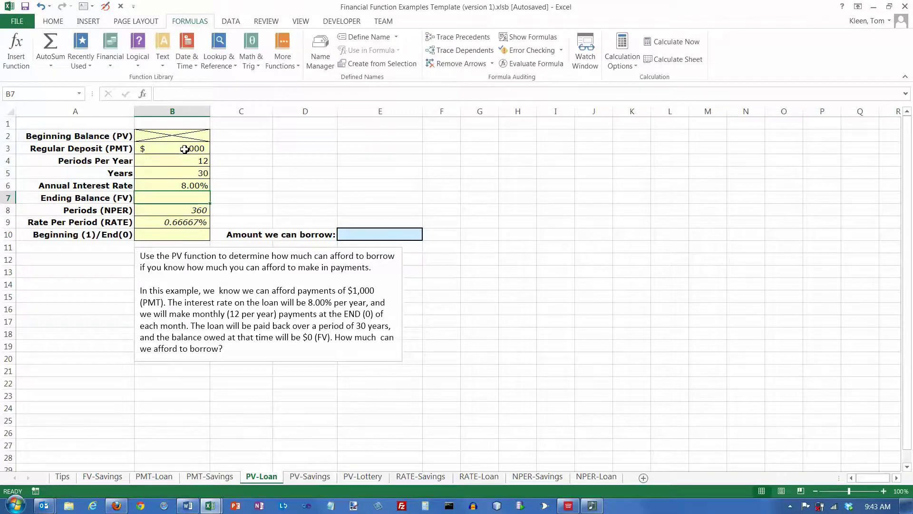
text(0)
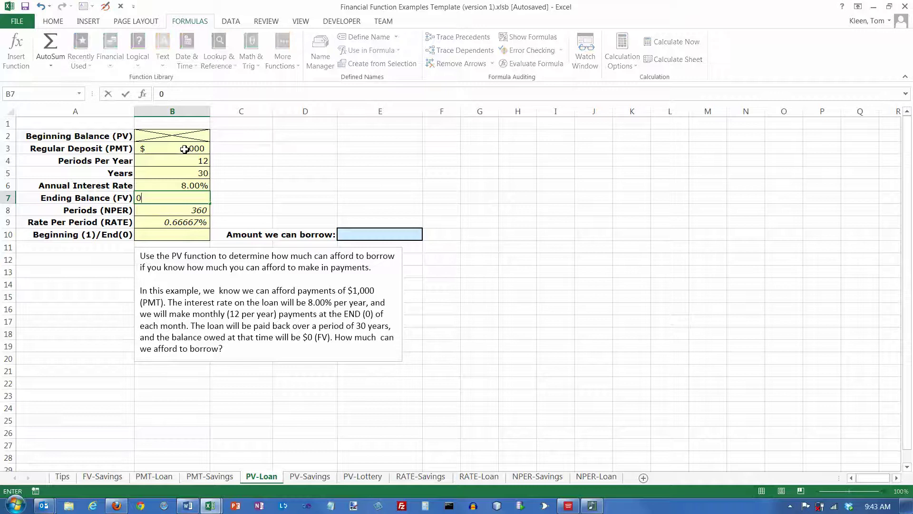
key(Return)
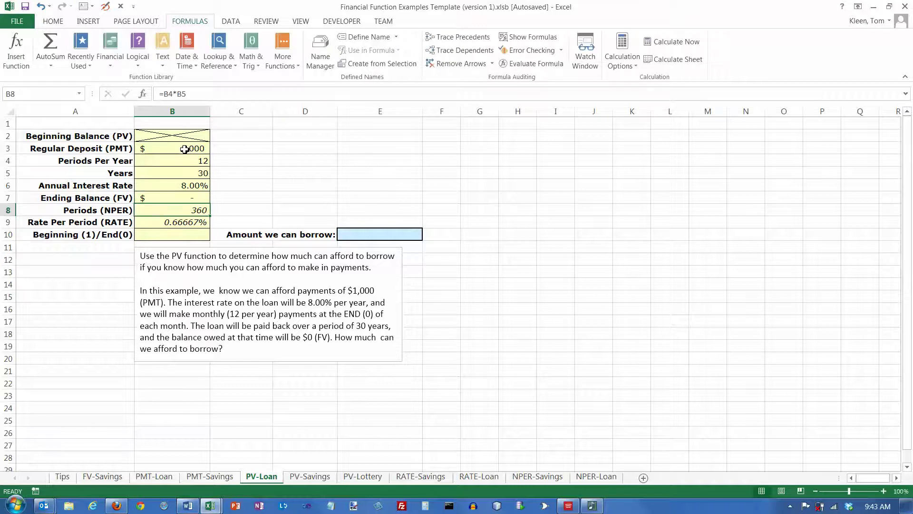
Inspect the existing formulas in B8 and B9 without changing them
double_click(177, 209)
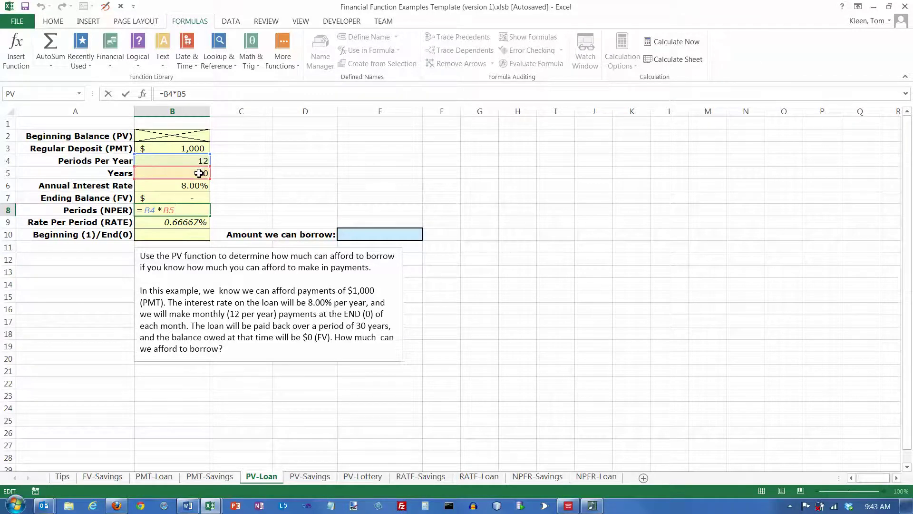
key(ctrl+Return)
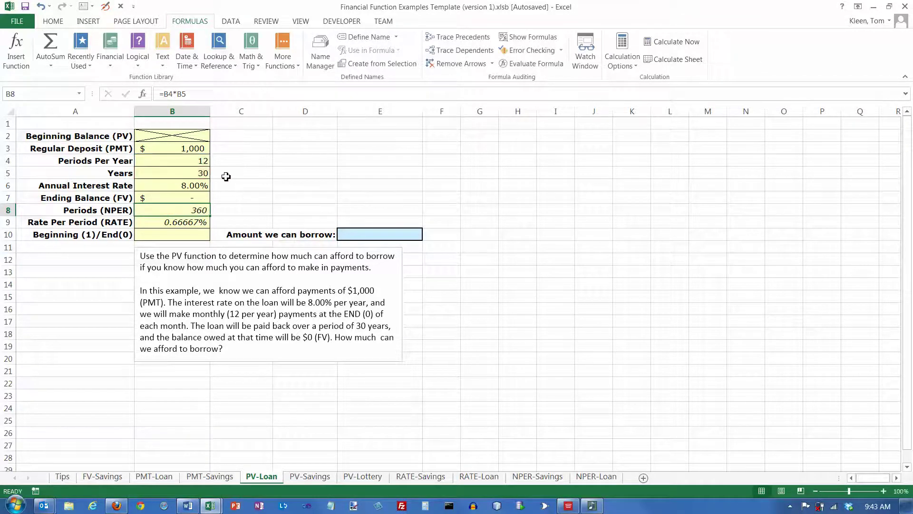
click(201, 222)
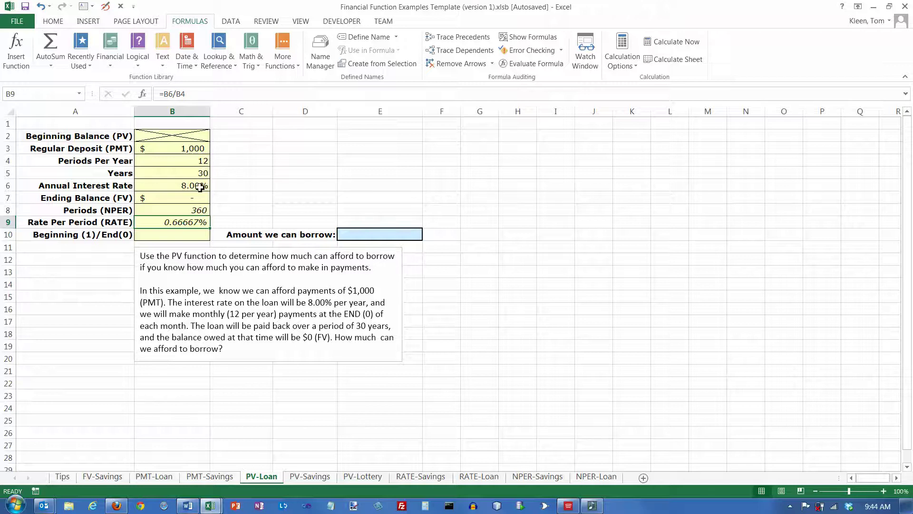
double_click(196, 222)
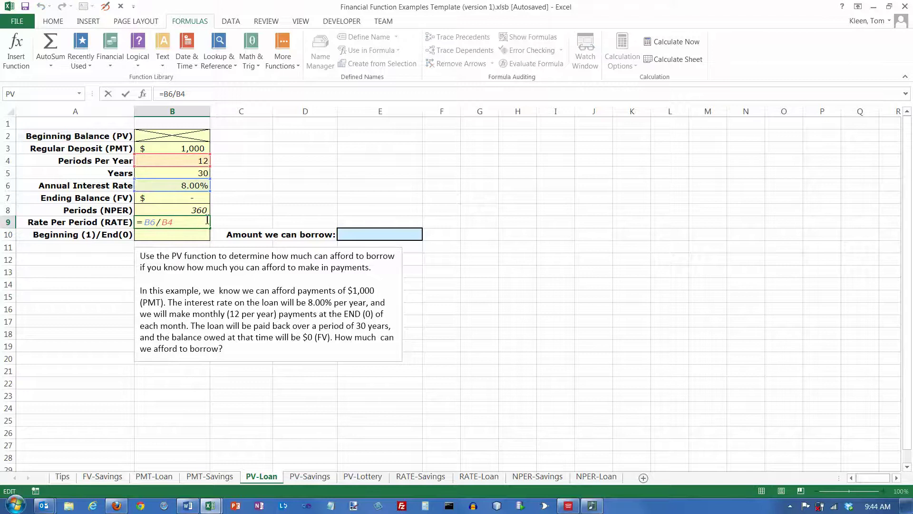
key(Escape)
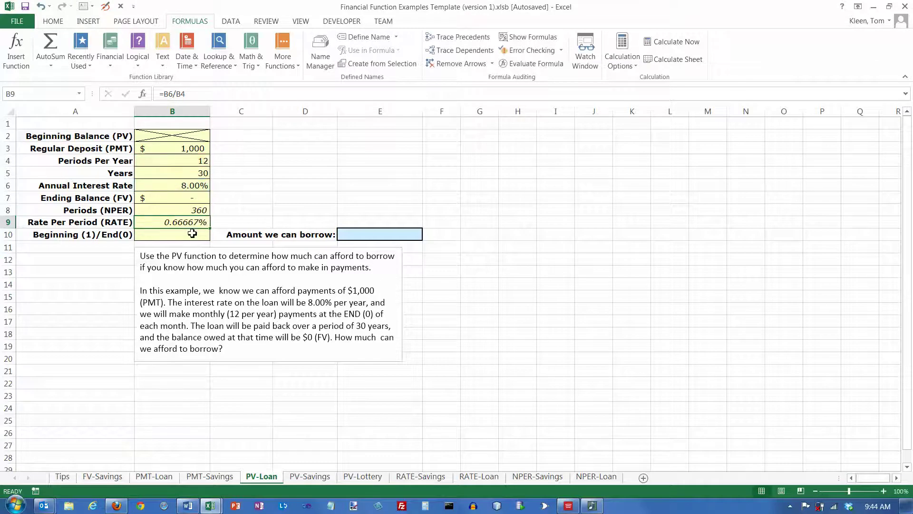
Enter 0 in B10 for end-of-period payments
click(192, 233)
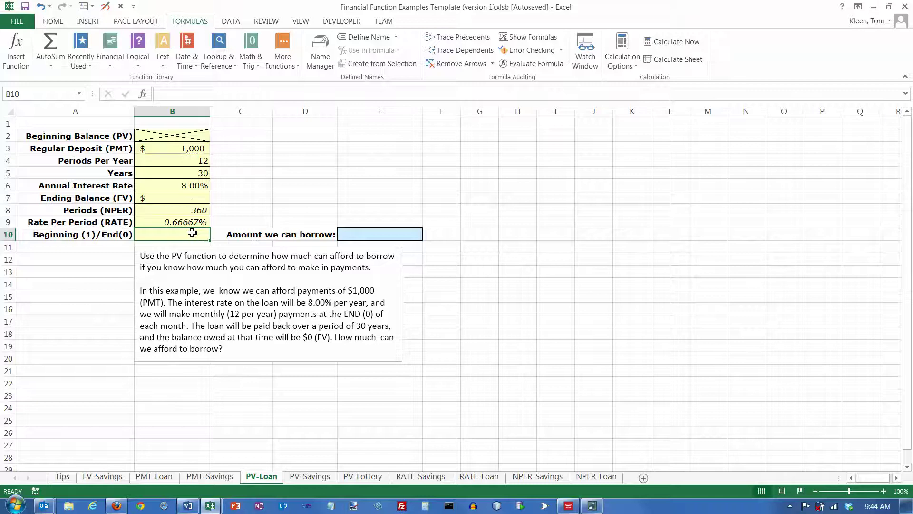
text(0)
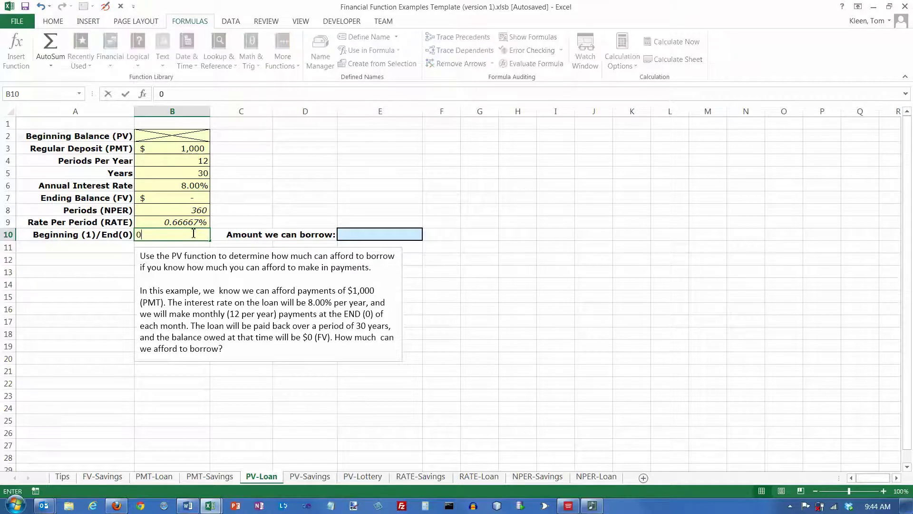
click(192, 233)
key(Right)
key(Right)
key(Right)
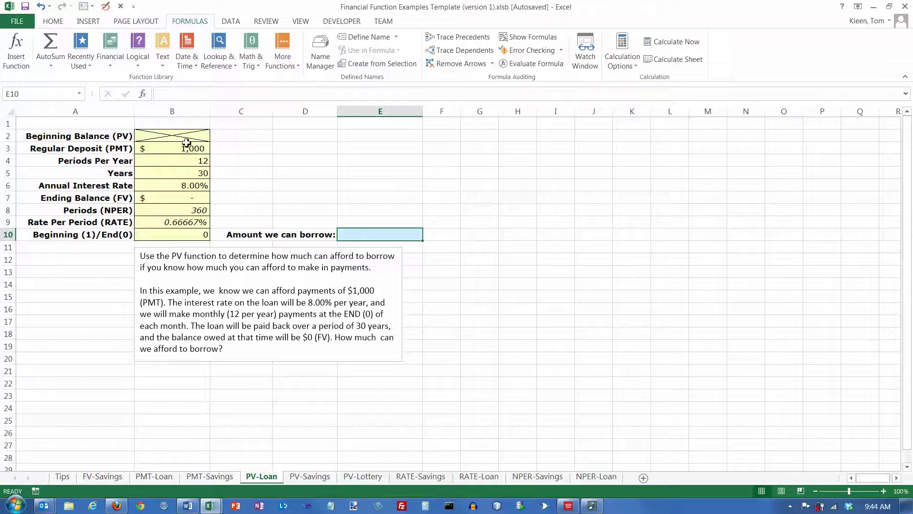
Insert the PV function from the Financial functions list into E10
click(110, 67)
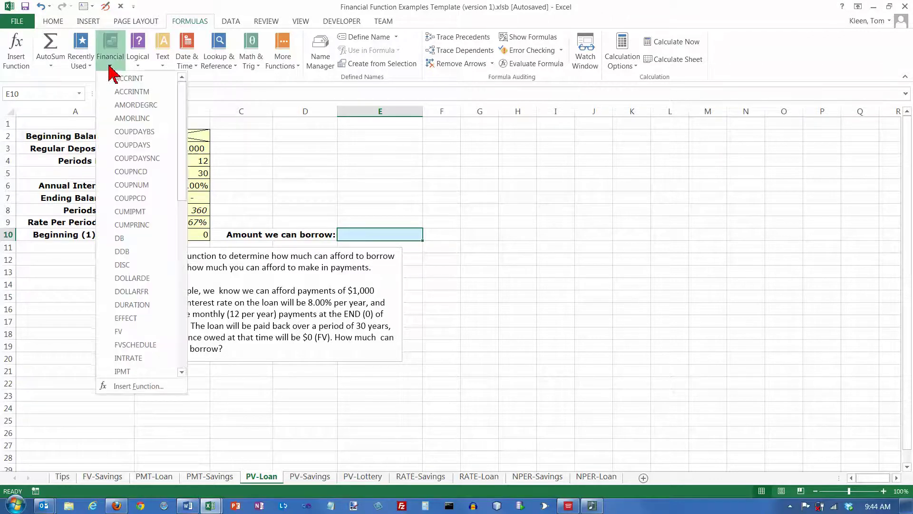
click(183, 320)
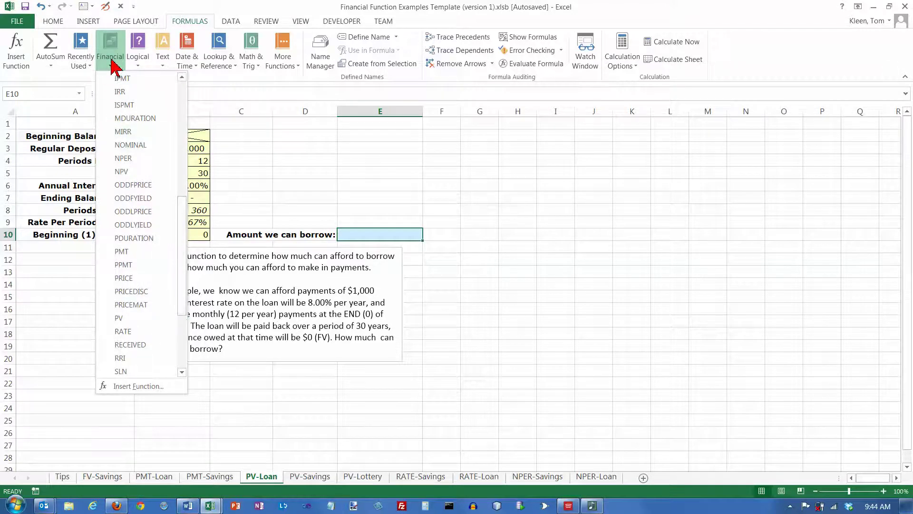
click(120, 317)
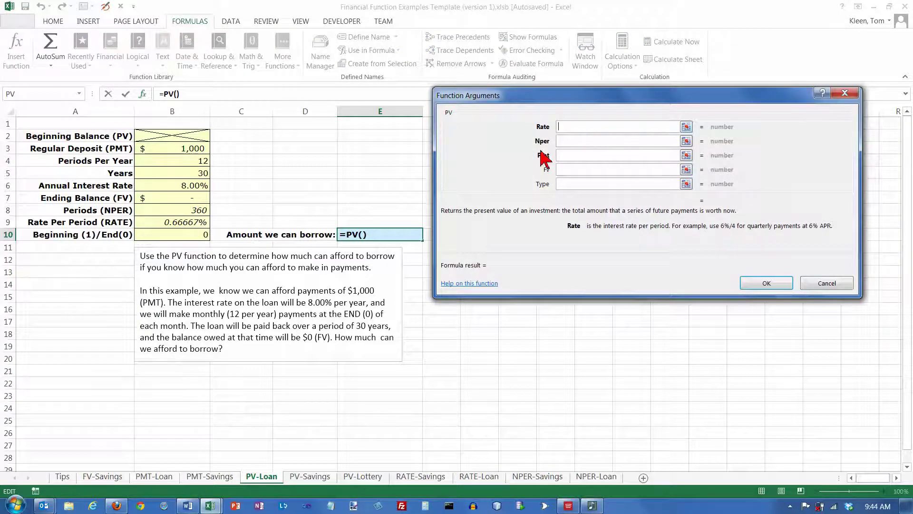
Fill PV's arguments with B9, B8, -B3, B7 and B10, then confirm the formula
click(194, 227)
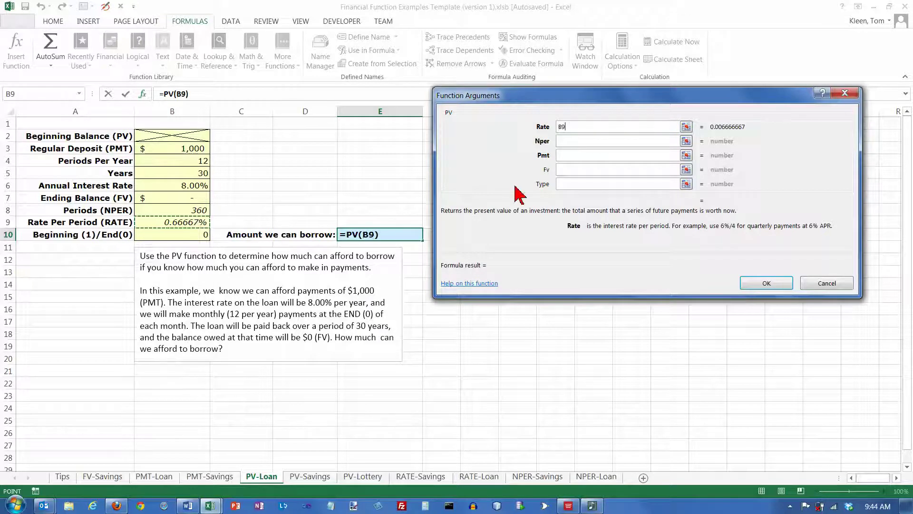
click(567, 142)
click(200, 210)
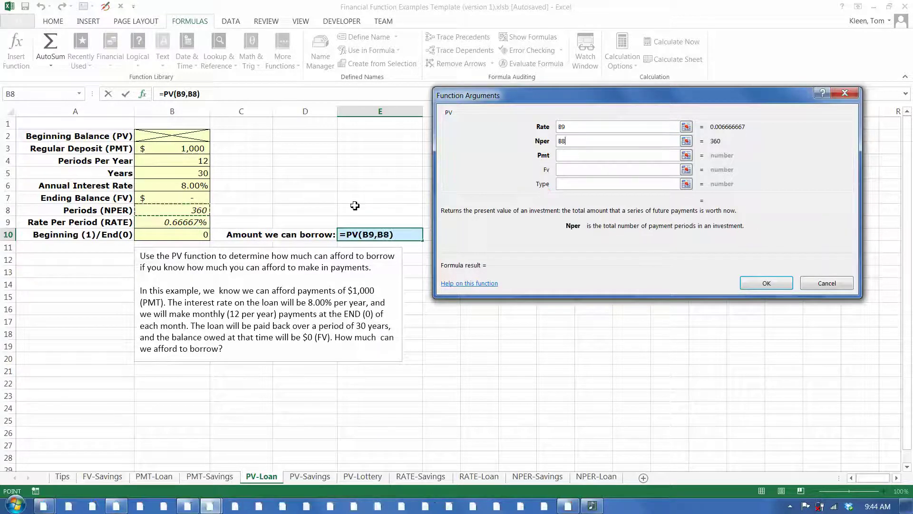
click(568, 156)
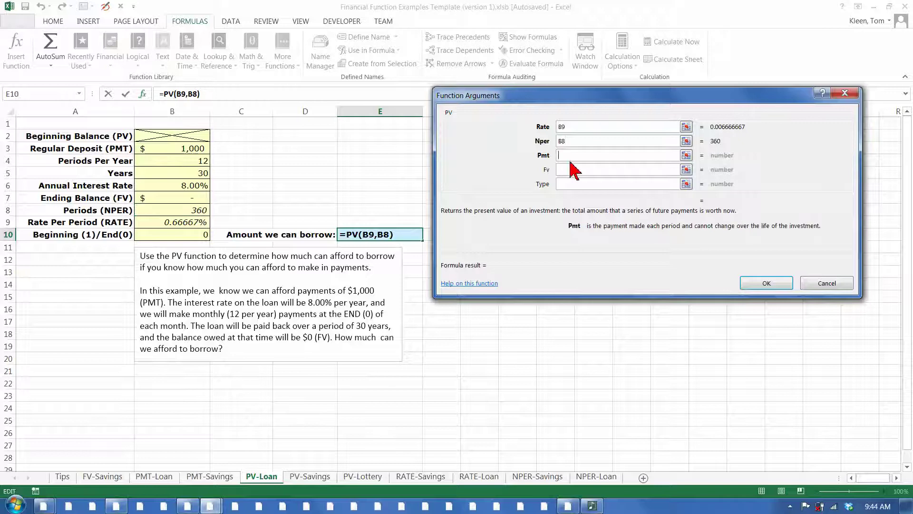
text(-)
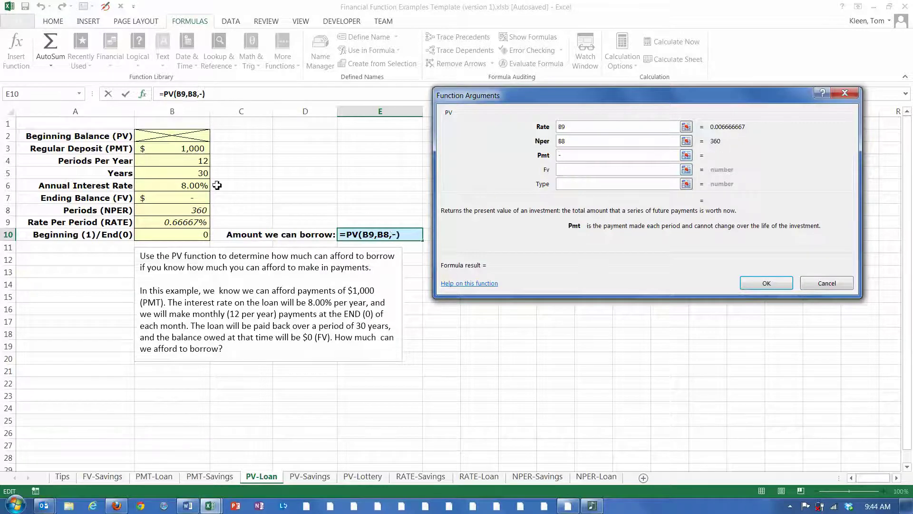
click(189, 149)
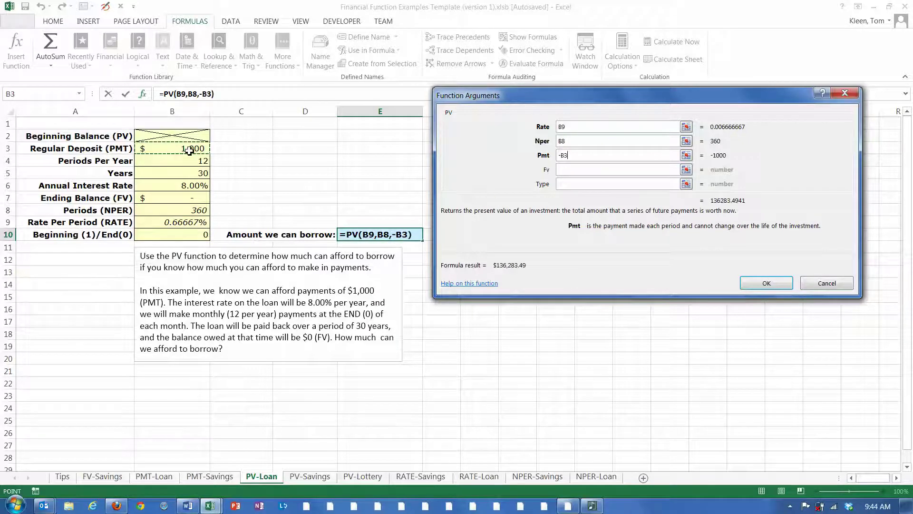
click(568, 170)
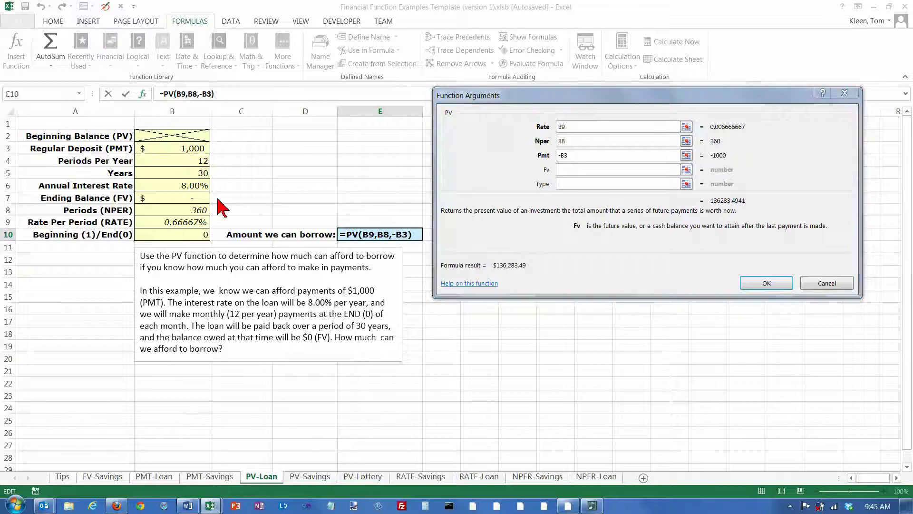
click(203, 198)
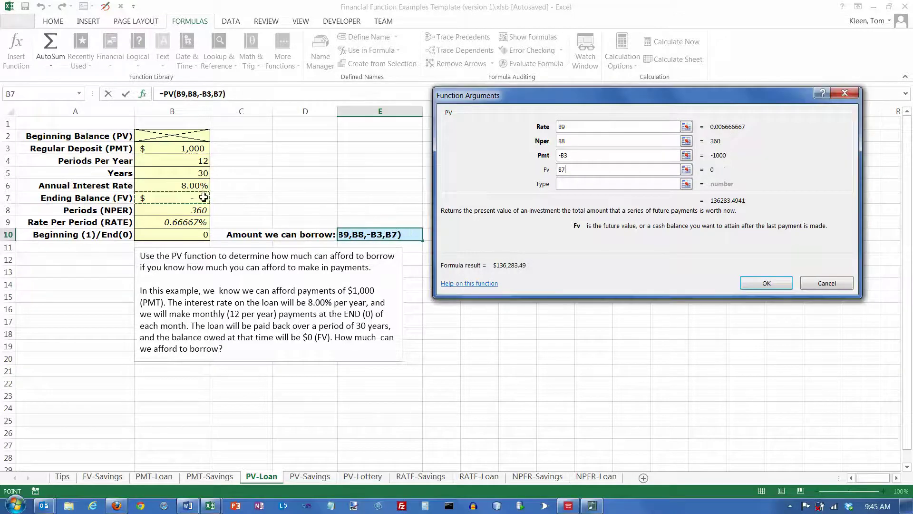
click(573, 185)
click(203, 234)
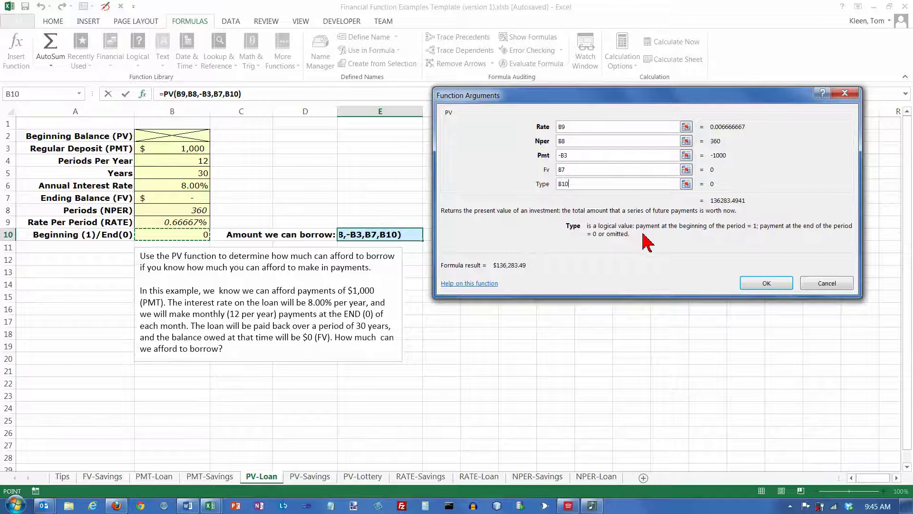
click(761, 286)
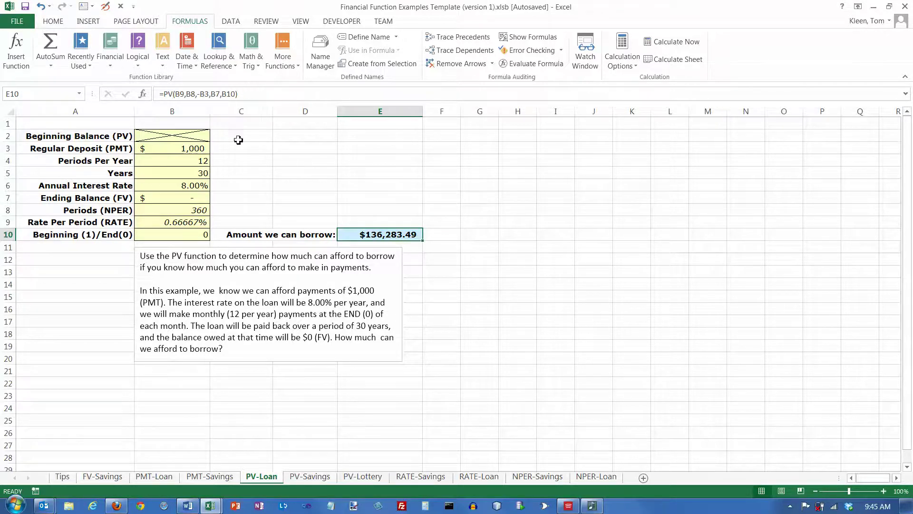
double_click(378, 234)
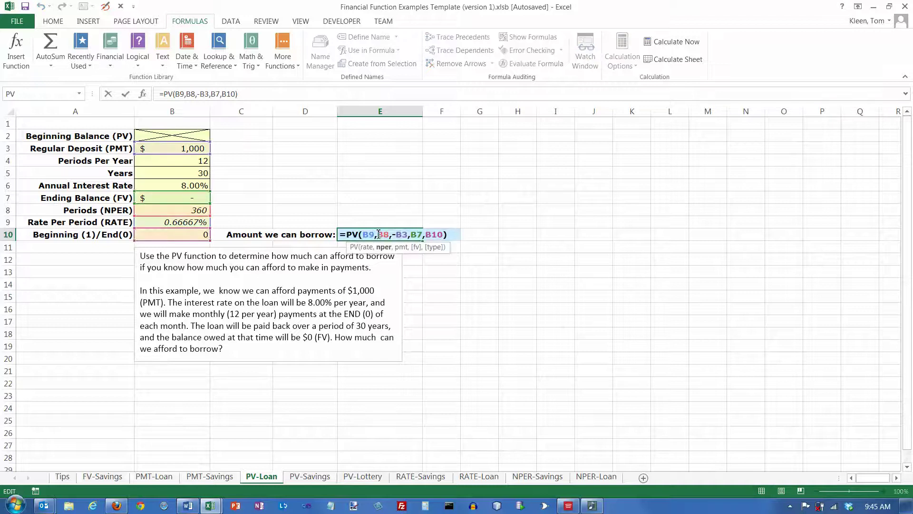
key(Escape)
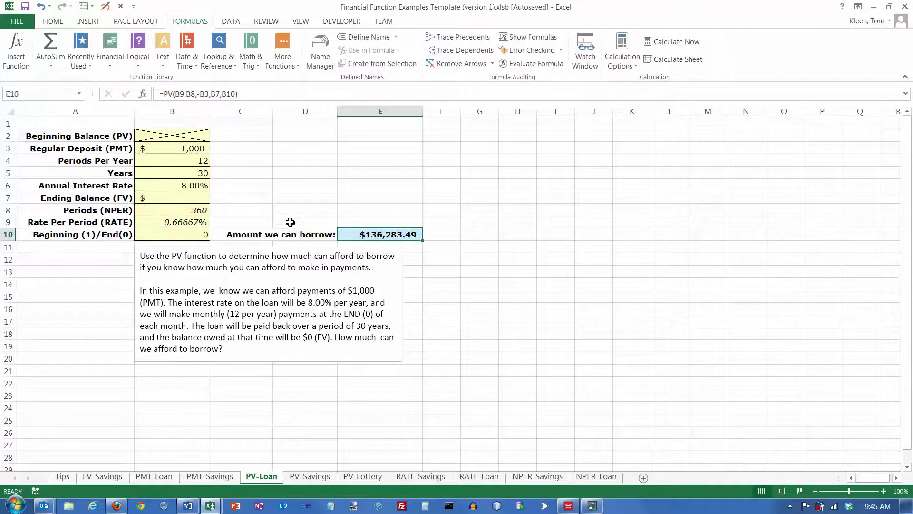
click(196, 186)
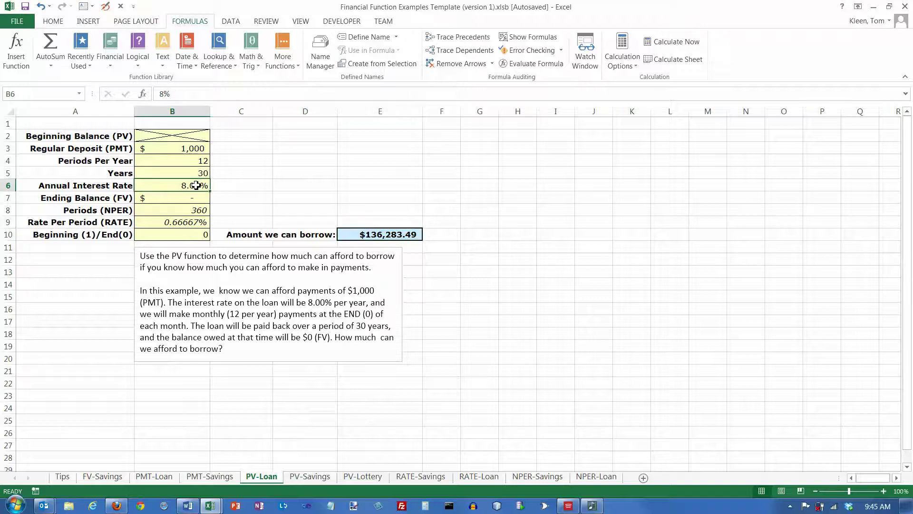
Change the interest rate to 6% and payment to 800, then check E10 shows $133,433.29
text(600)
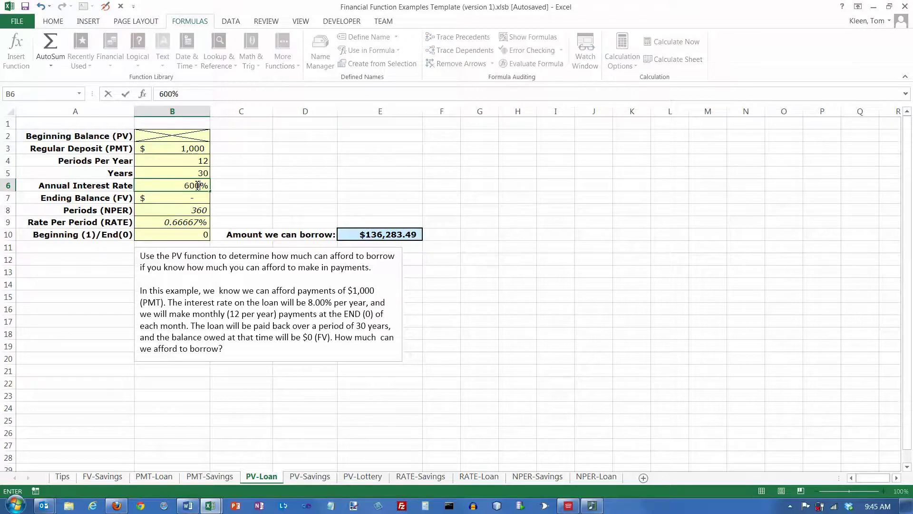
key(BackSpace)
key(BackSpace)
key(Return)
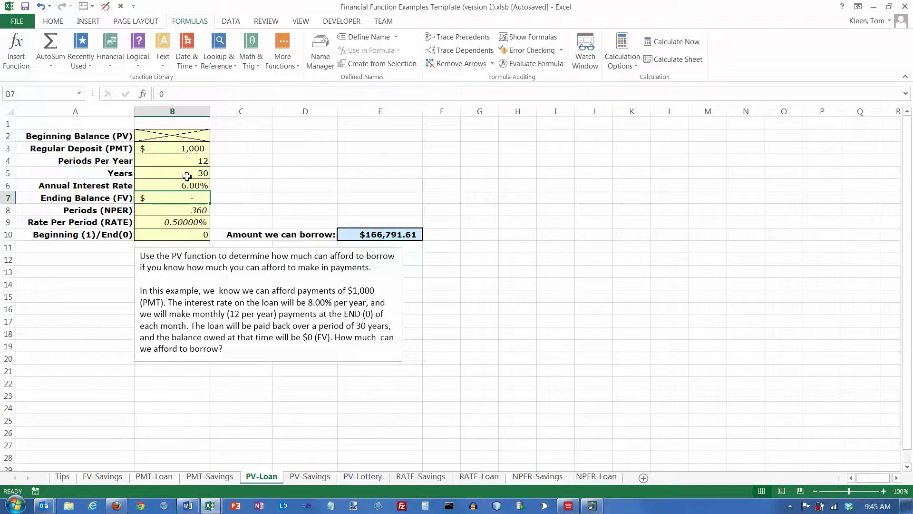
click(198, 150)
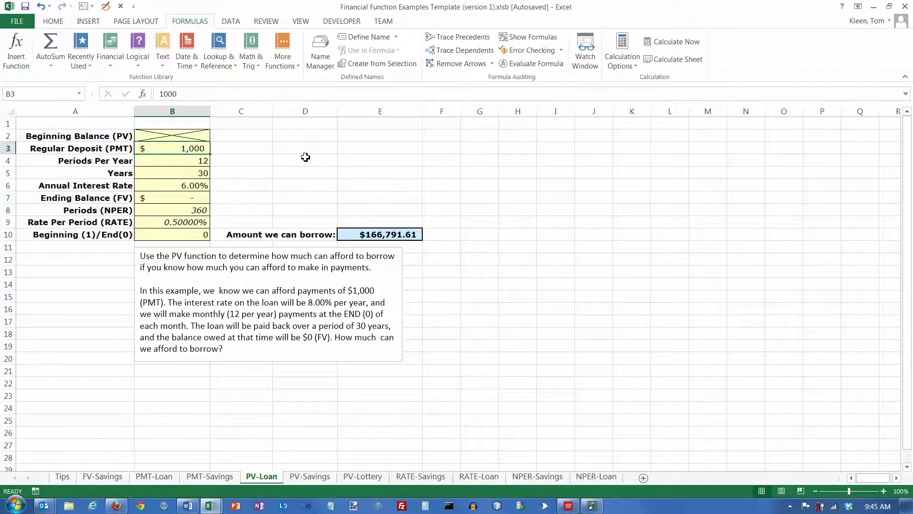
text(800)
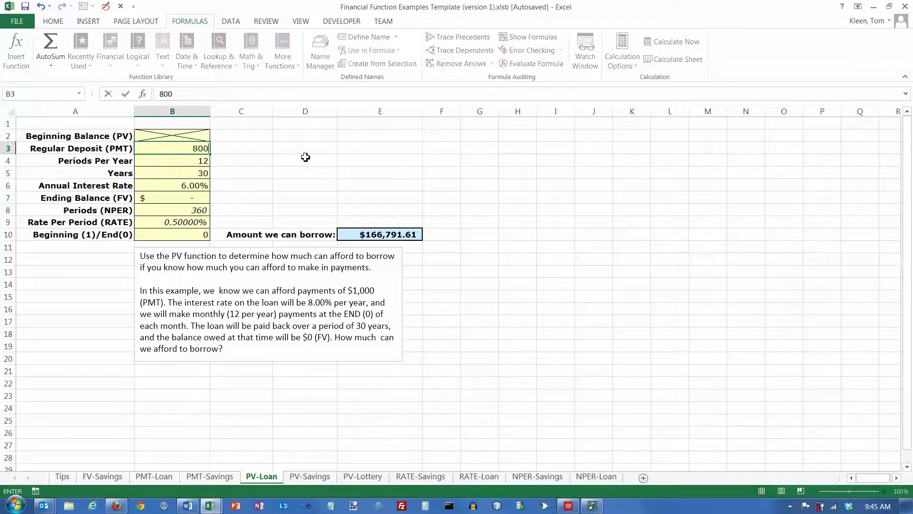
key(ctrl+Return)
key(Return)
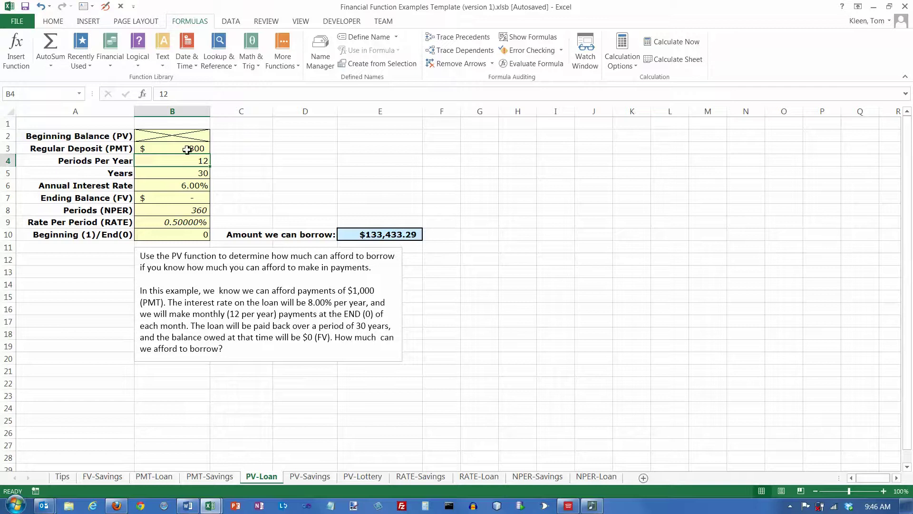
click(390, 237)
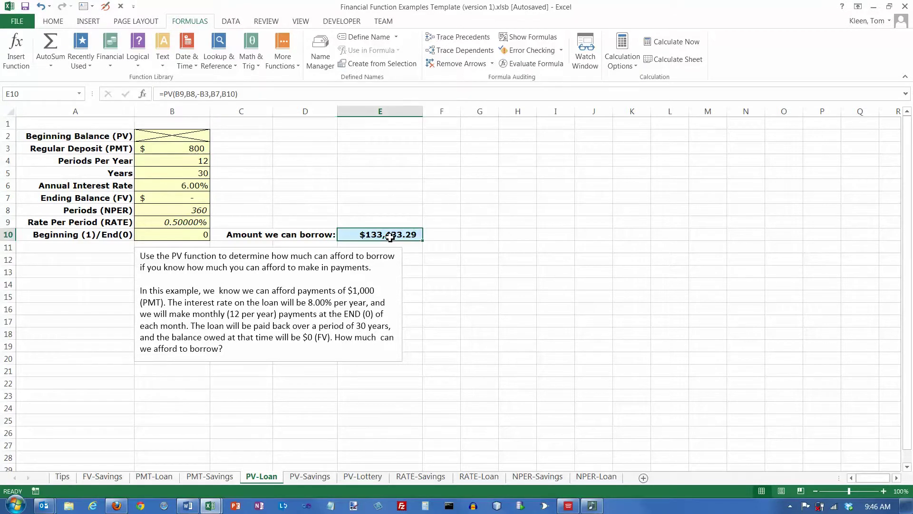